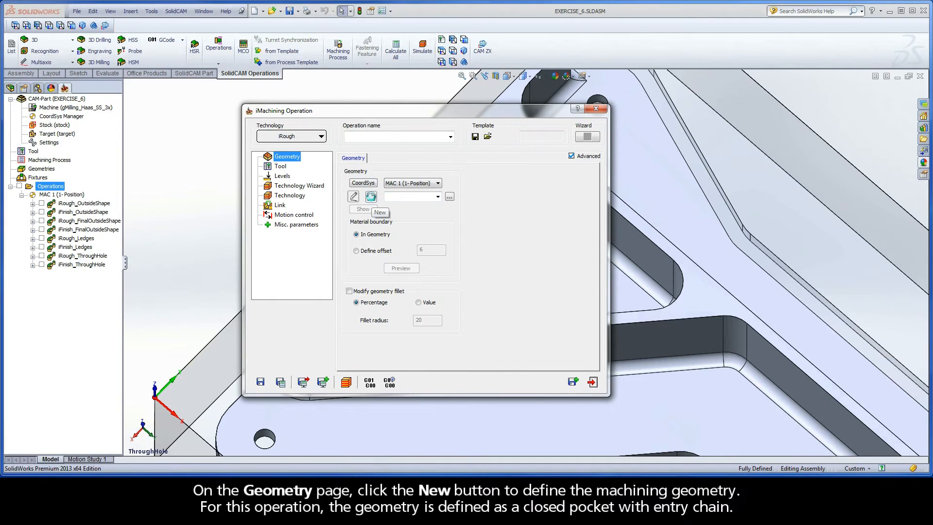
Start a new machining geometry and define its first chain along the triangular pocket's top edge using Auto-constant Z.
click(370, 197)
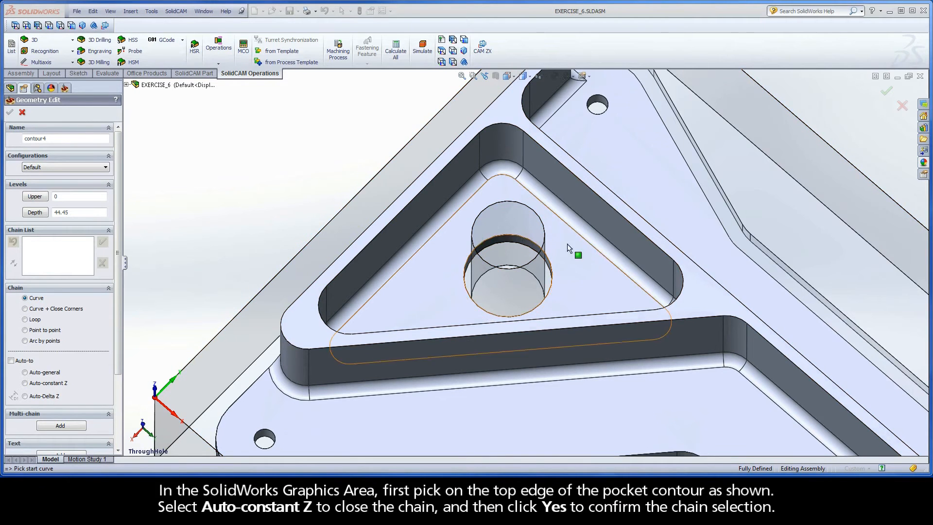
click(649, 238)
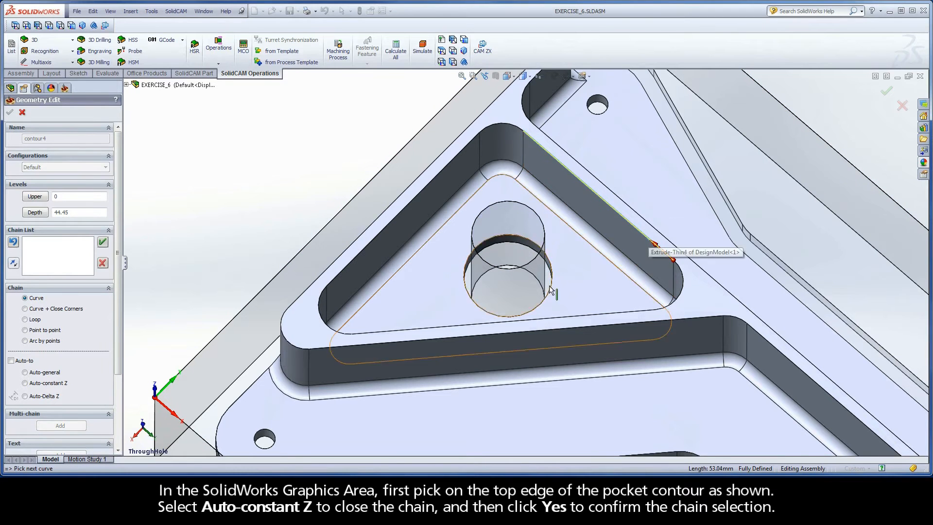
click(25, 383)
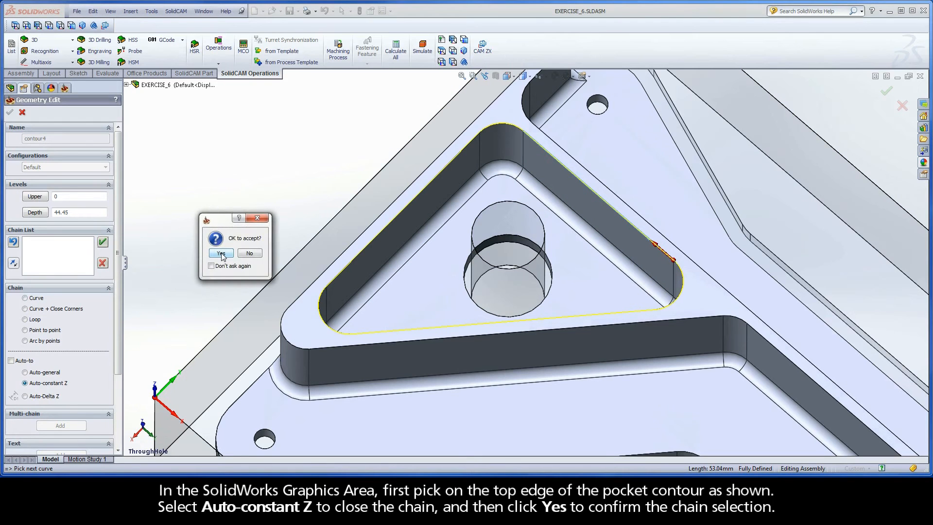
click(221, 253)
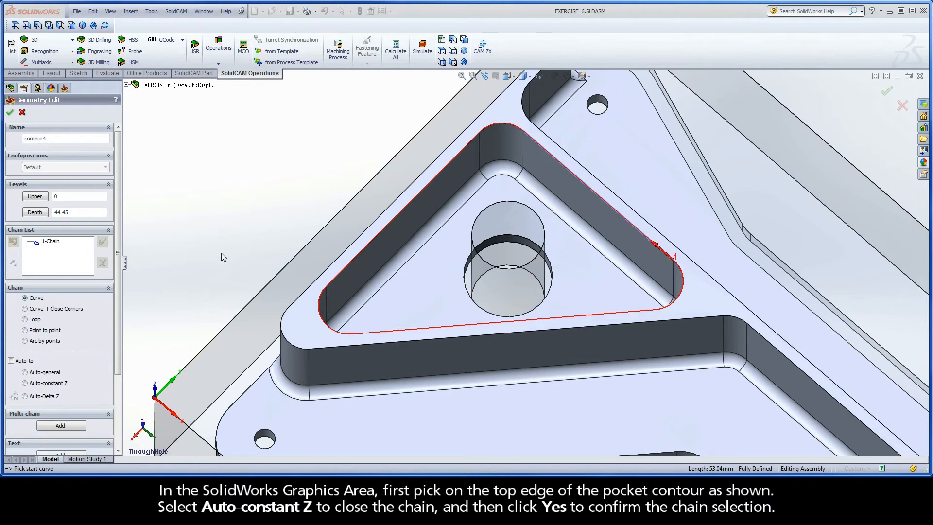
Add the through hole's top edge as a second chain, mark that chain as open, and confirm the geometry.
click(554, 279)
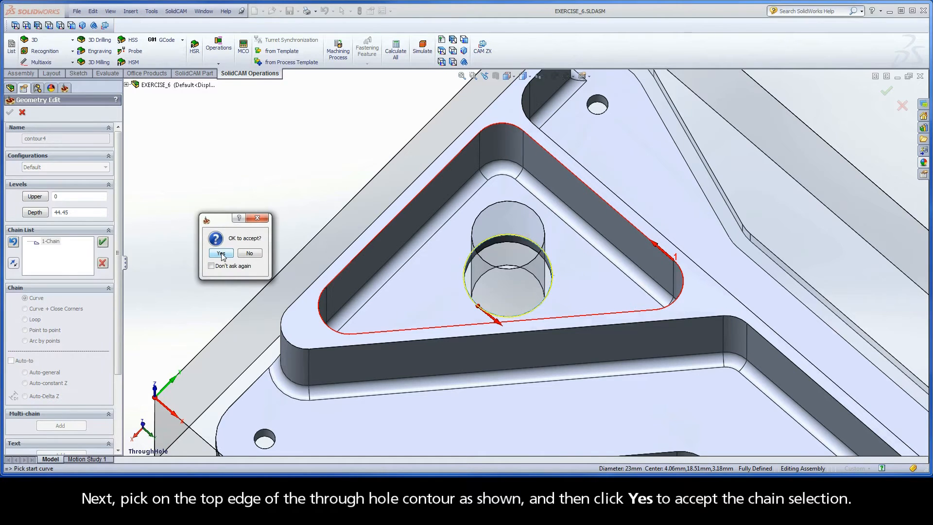
click(221, 253)
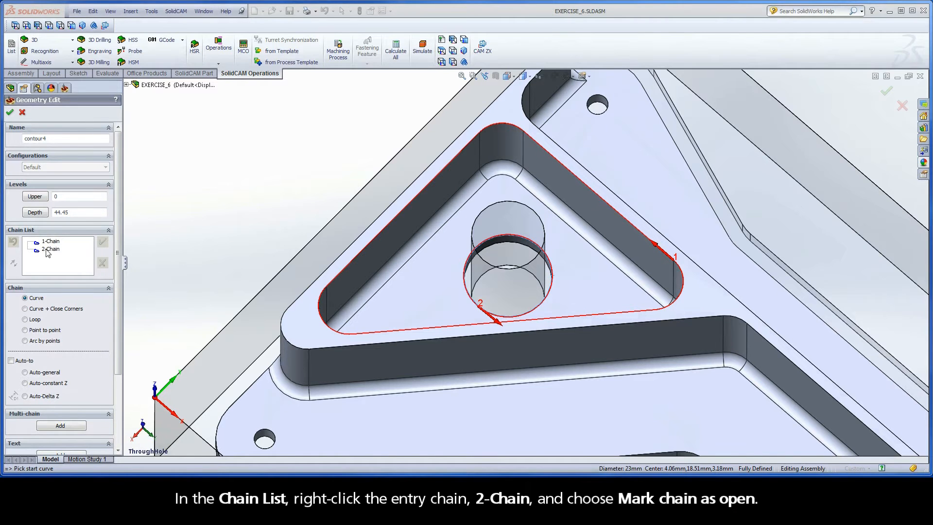
right_click(58, 250)
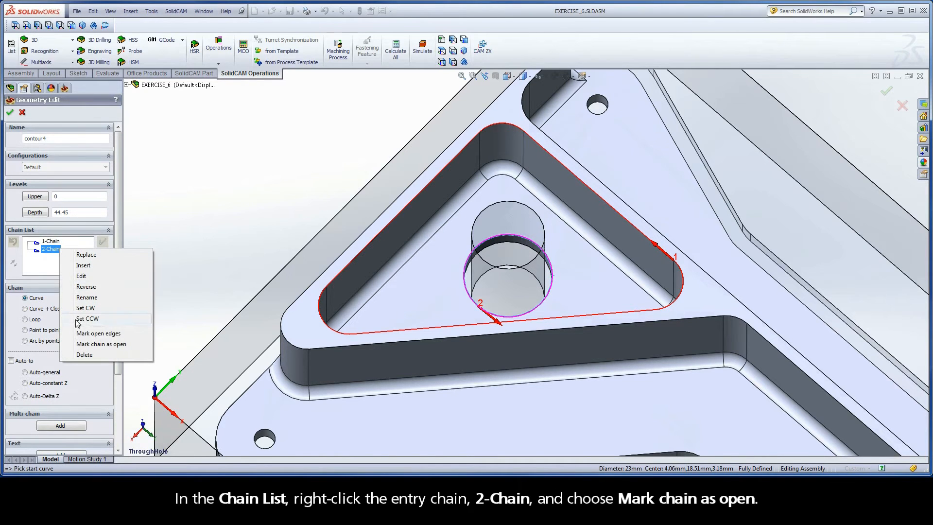
click(117, 345)
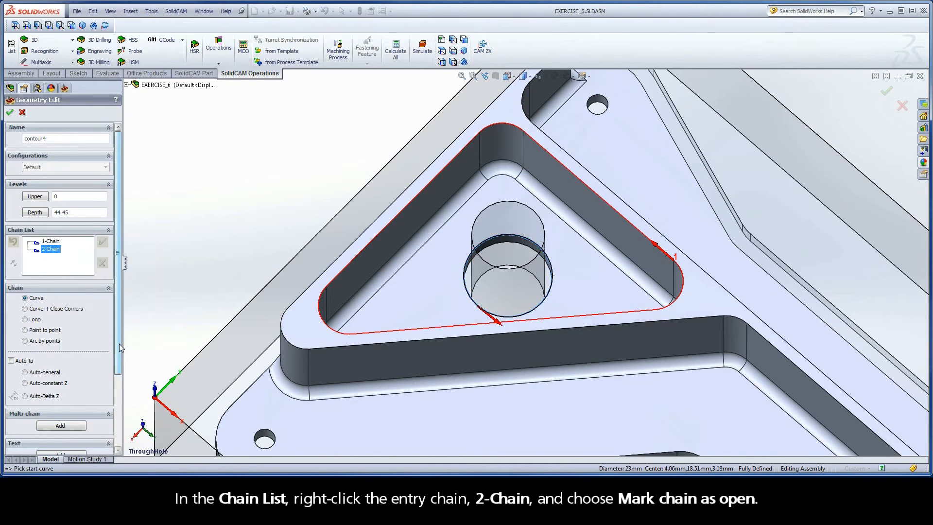
click(10, 115)
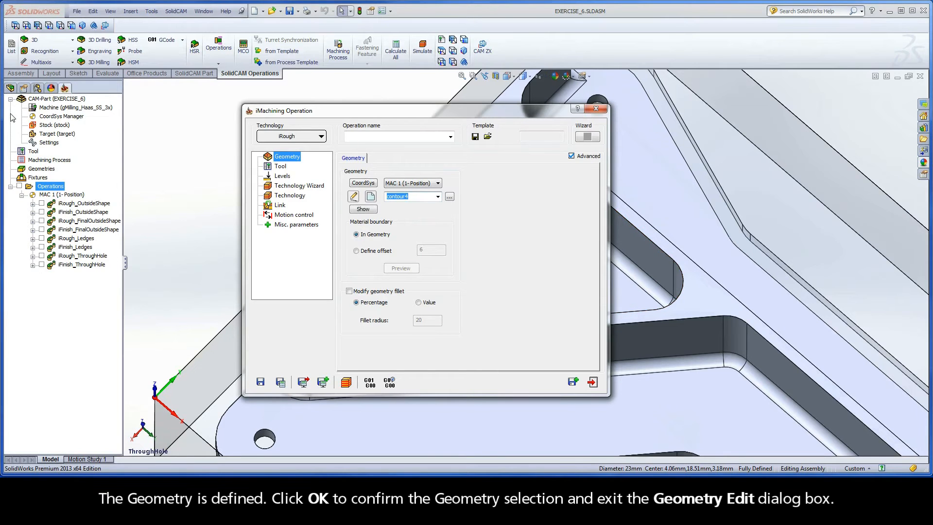
Assign tool number 4, the 14 mm bull nose mill, to the iRough operation.
click(281, 167)
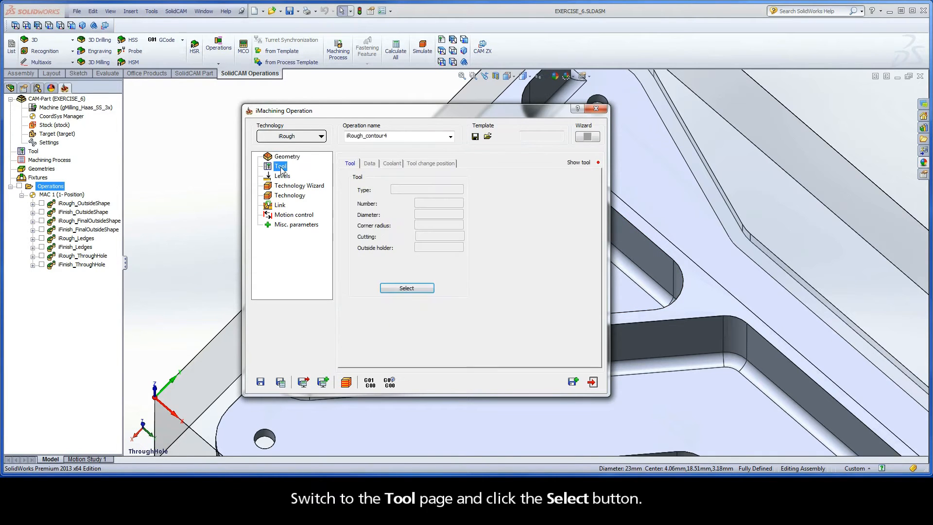
click(407, 288)
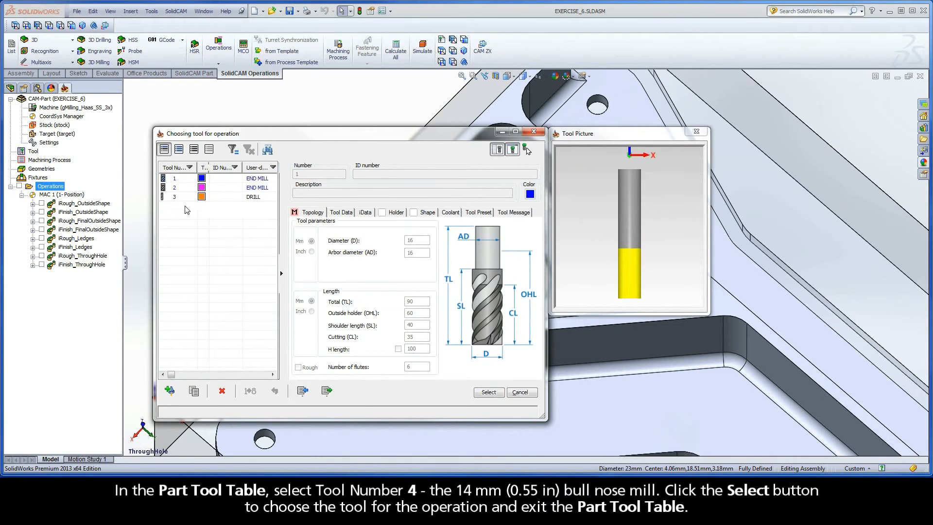
click(185, 209)
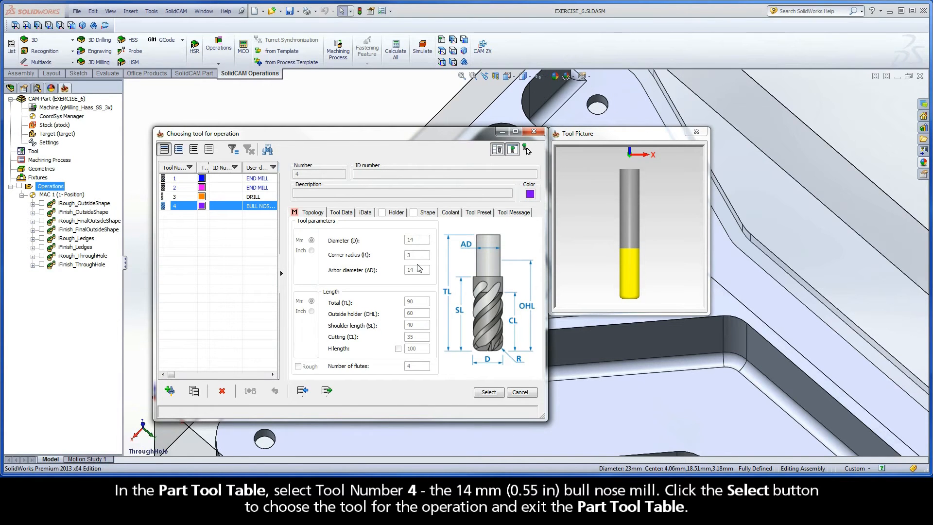
click(488, 393)
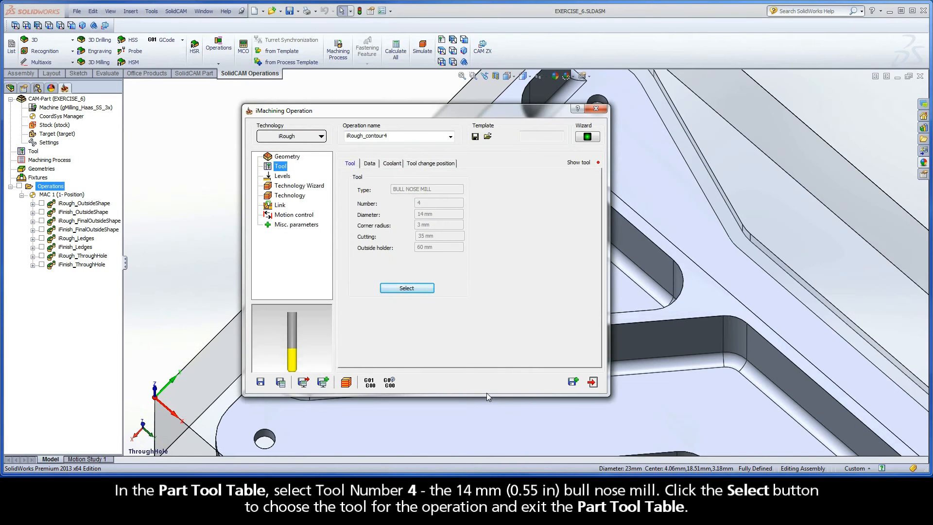
Define the milling levels by picking the model's top face as Upper level and the triangular pocket's floor as Pocket depth.
click(285, 176)
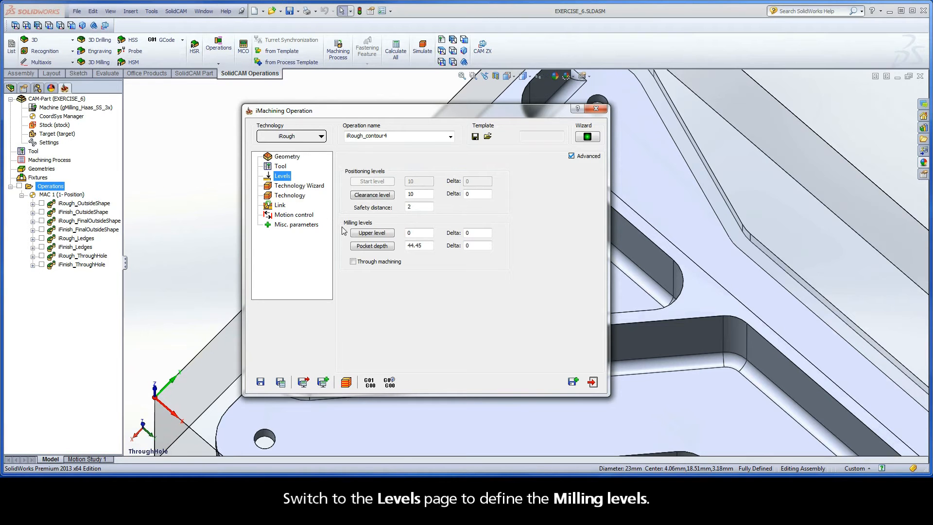
click(373, 234)
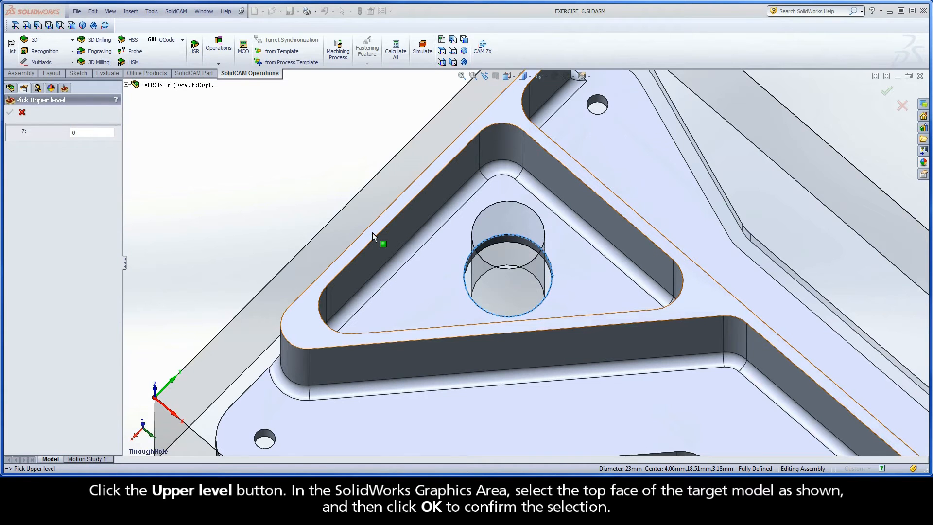
click(372, 232)
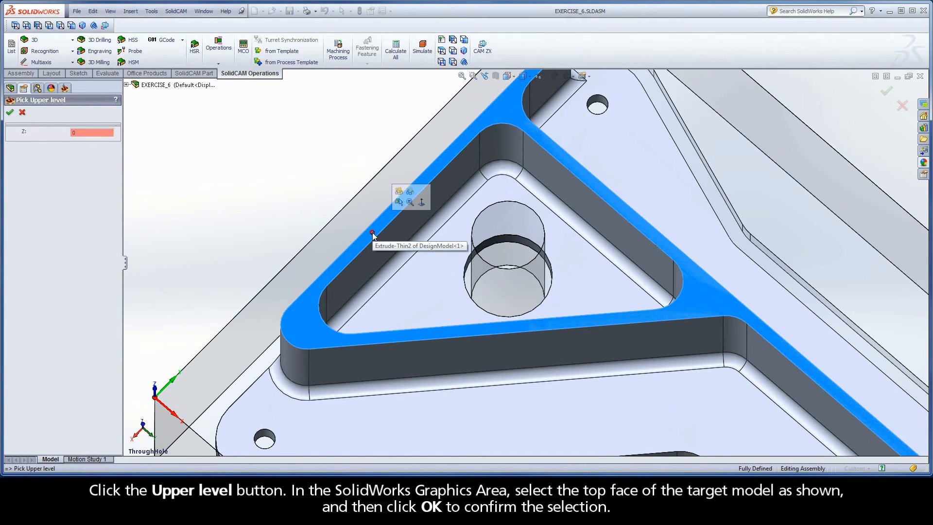
click(9, 113)
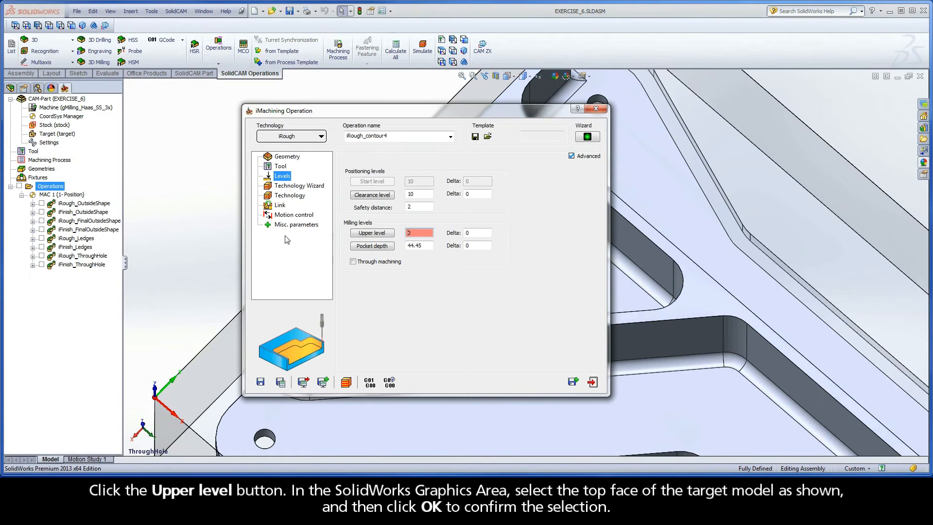
click(372, 246)
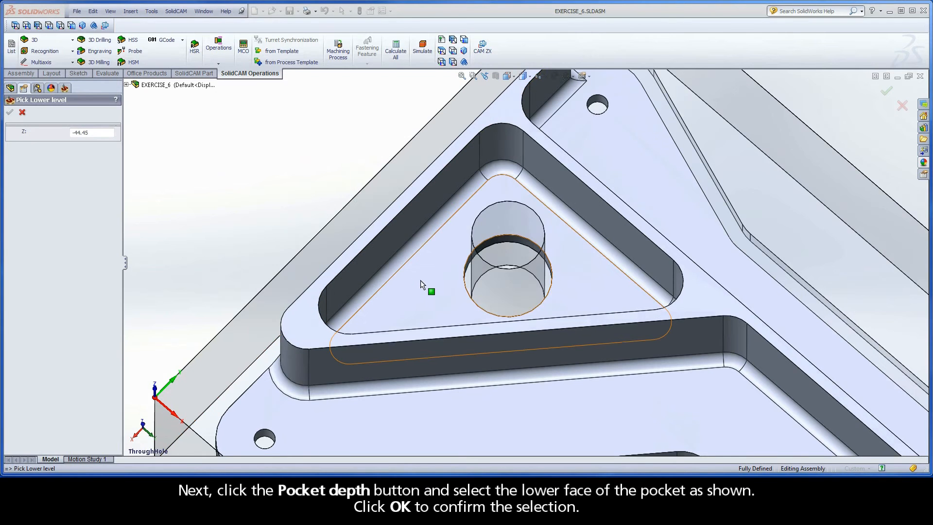
click(425, 284)
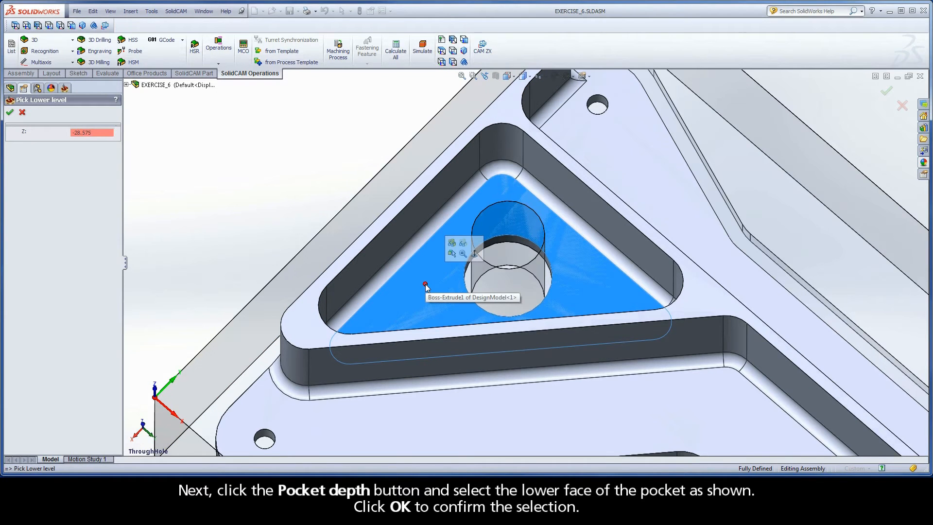
click(10, 114)
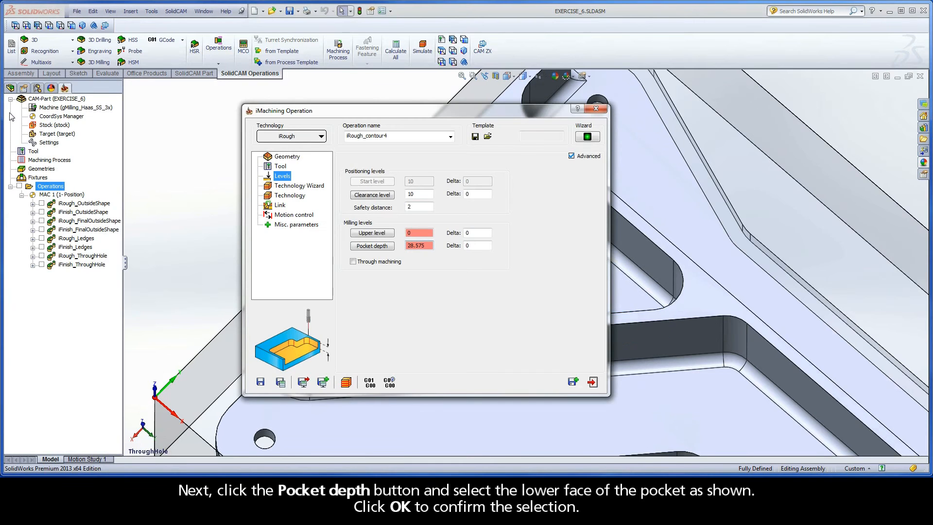
Review the Technology Wizard cutting conditions and wall offset, and set the morphing spiral Efficiency to 1.
click(297, 187)
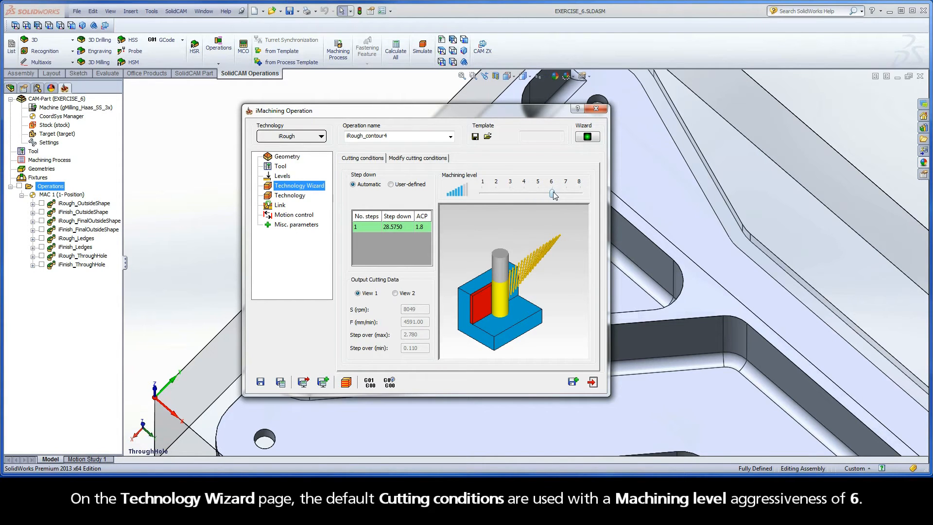
click(295, 198)
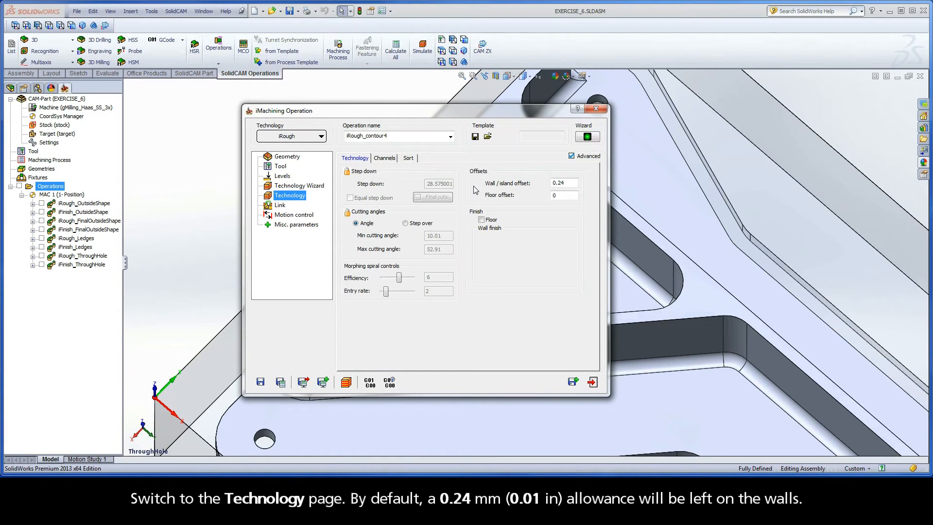
click(560, 183)
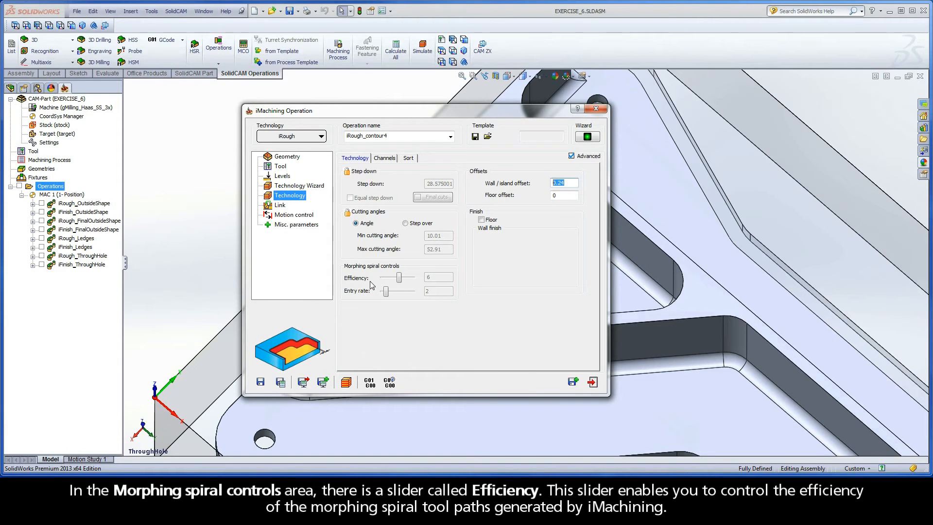
click(399, 278)
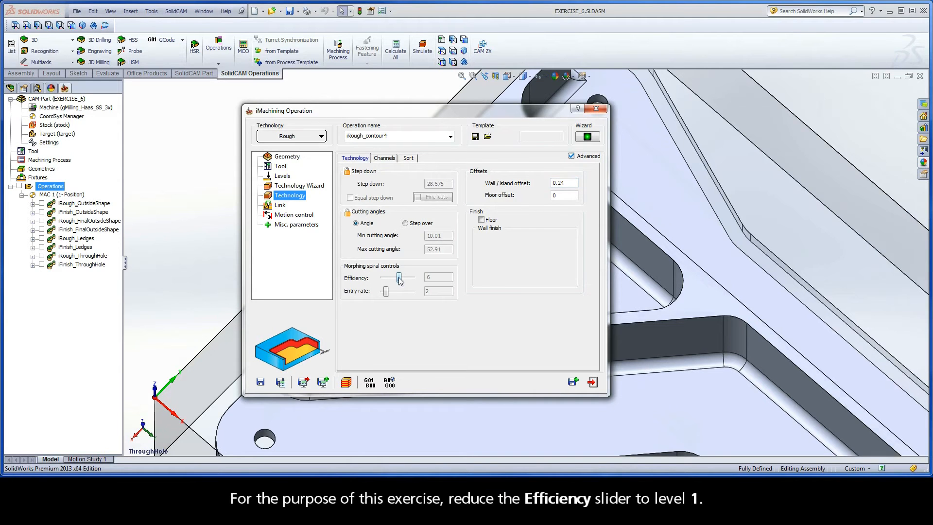
drag(399, 279, 382, 281)
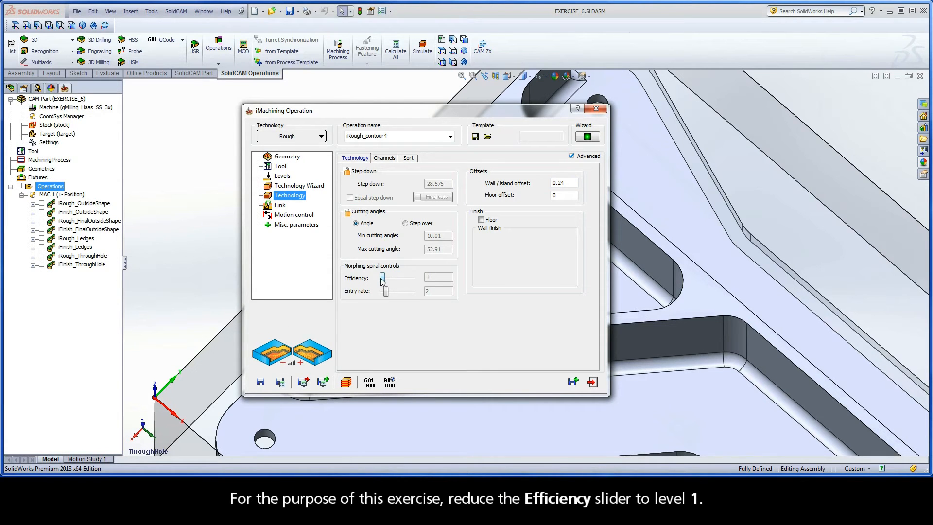
Name the operation iRough_Pocket, then save and calculate it.
double_click(392, 136)
drag(392, 136, 367, 139)
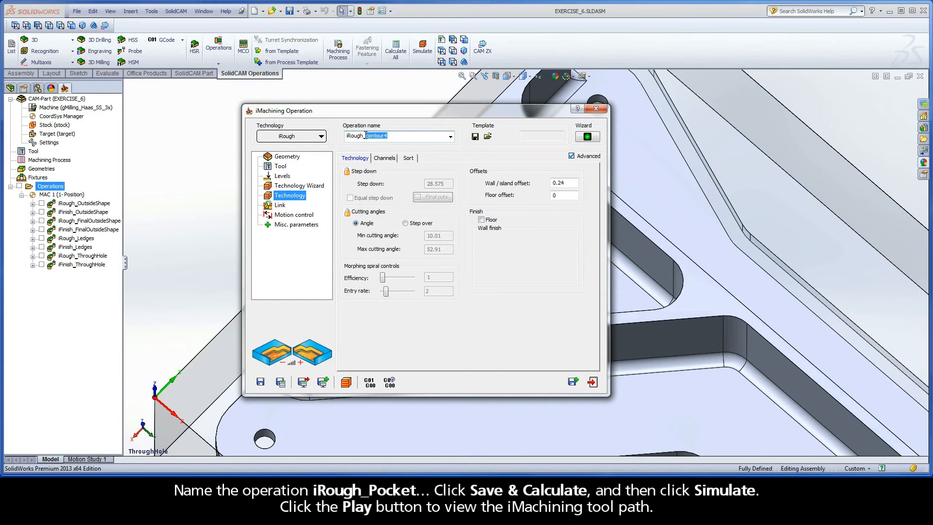
text(Po)
click(281, 382)
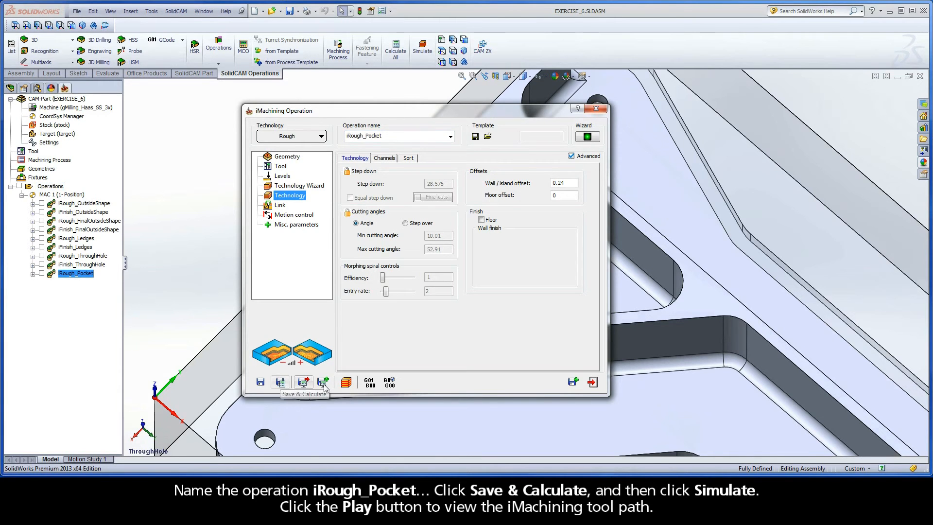
Play the iRough_Pocket tool path simulation in Host CAD at increased speed, and exit the simulation when it finishes.
click(351, 382)
click(167, 407)
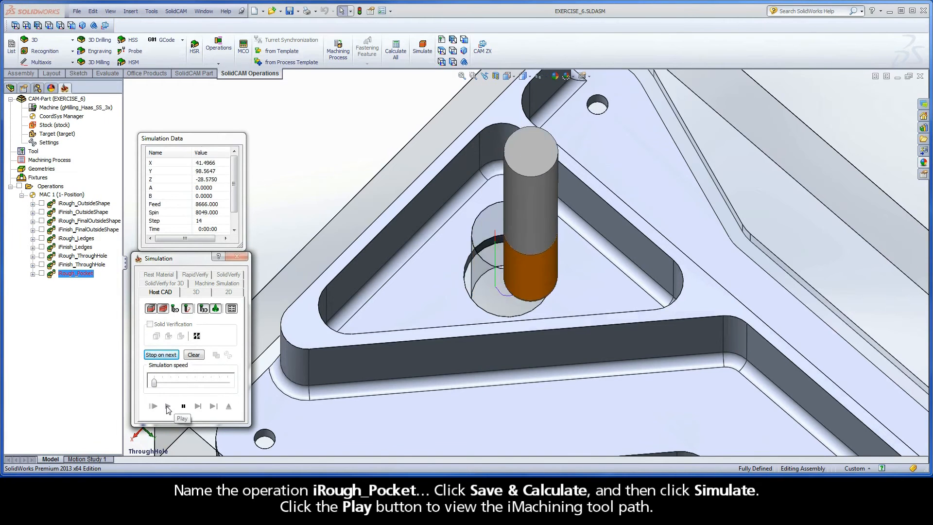
drag(154, 384, 162, 385)
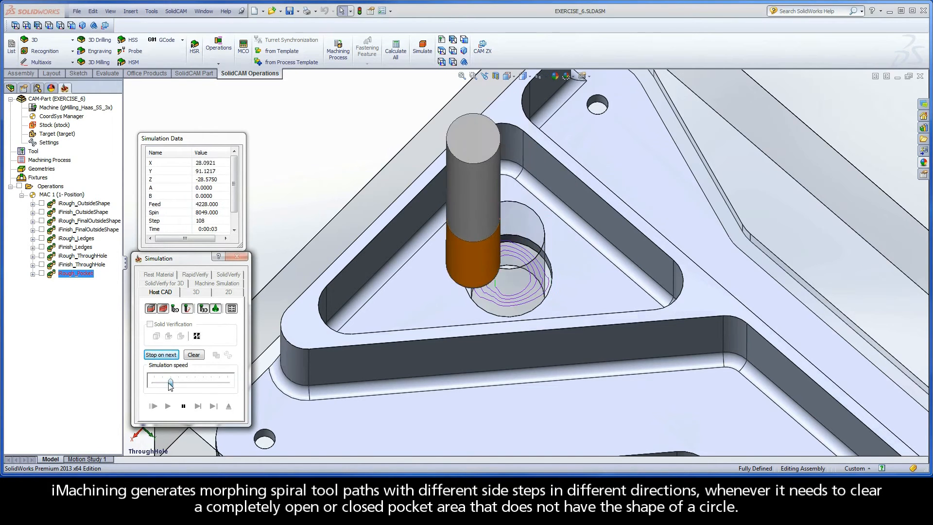
drag(162, 383, 171, 383)
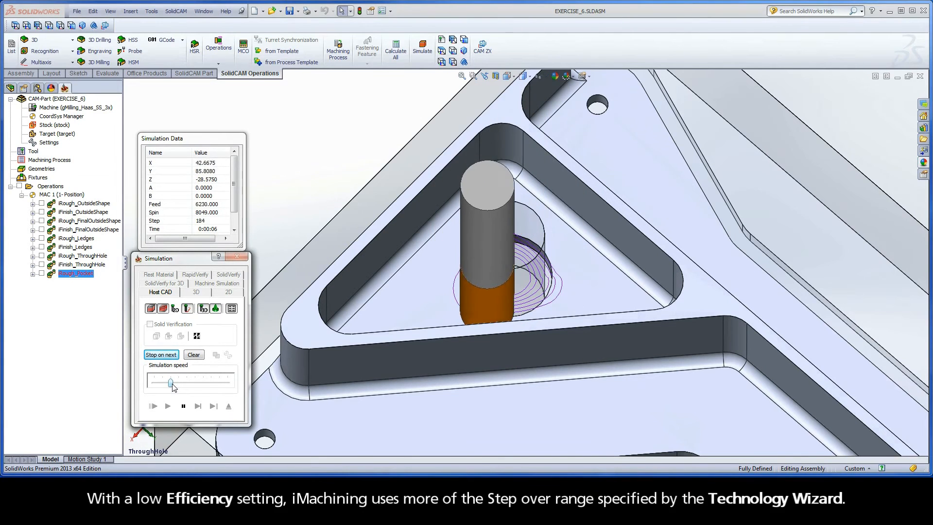
drag(171, 384, 178, 385)
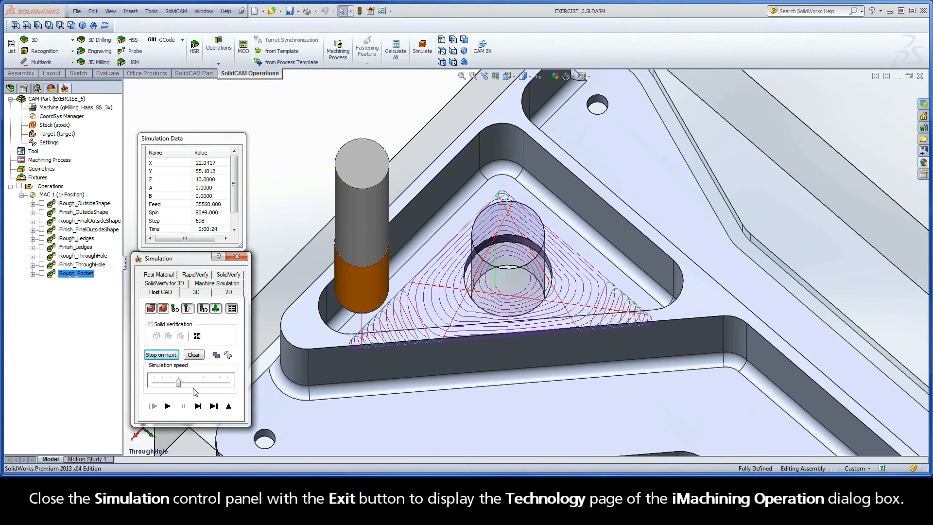
click(229, 408)
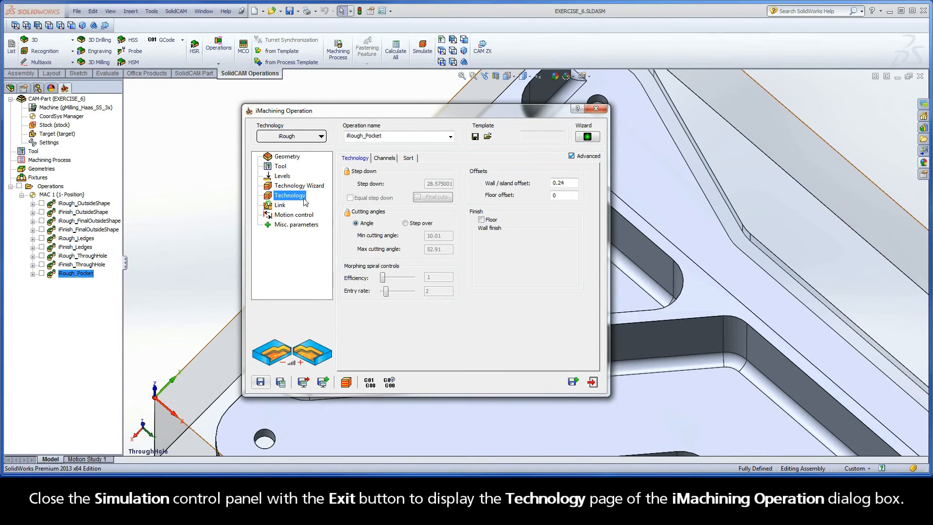
Show the cutting limits as Step over and recalculate the saved operation with a morphing spiral Efficiency of 10.
click(405, 223)
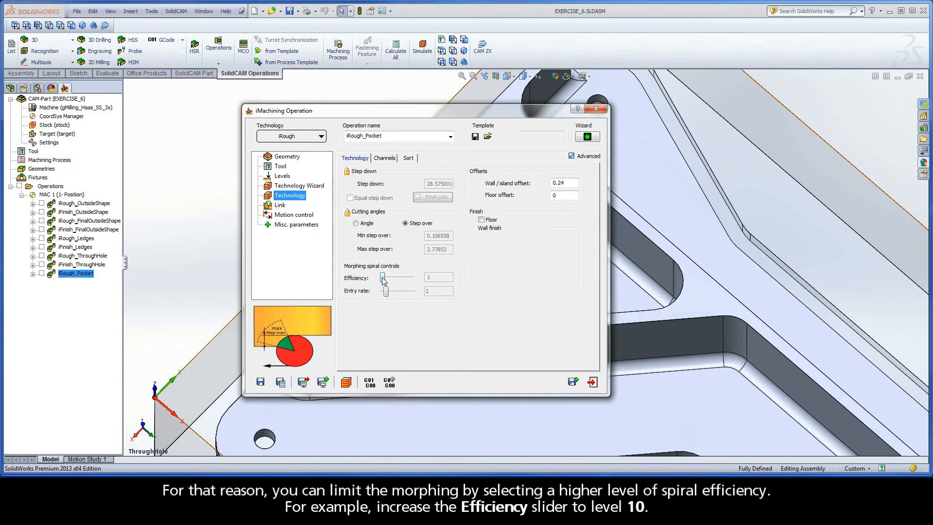
drag(382, 277, 418, 279)
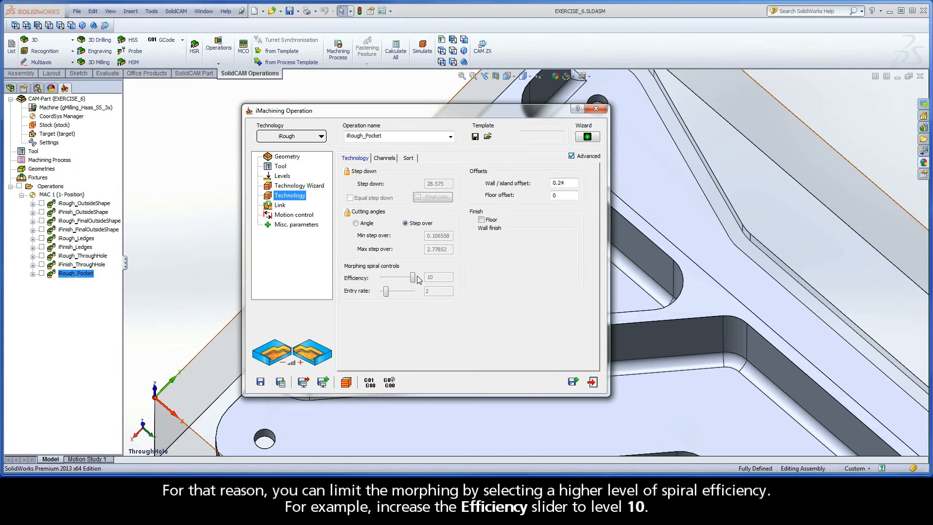
click(281, 383)
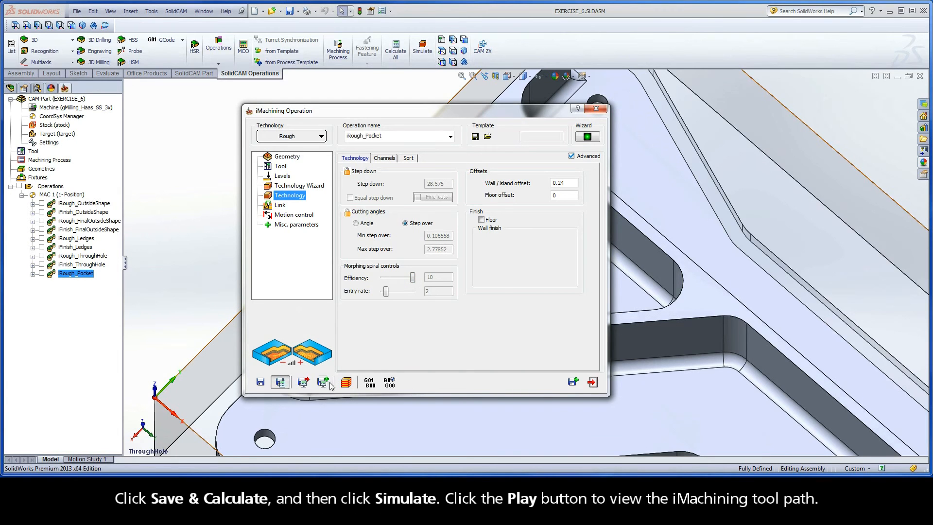
Simulate the recalculated iRough_Pocket tool path in Host CAD, starting slowly and speeding it up during playback, and exit the simulation.
click(346, 384)
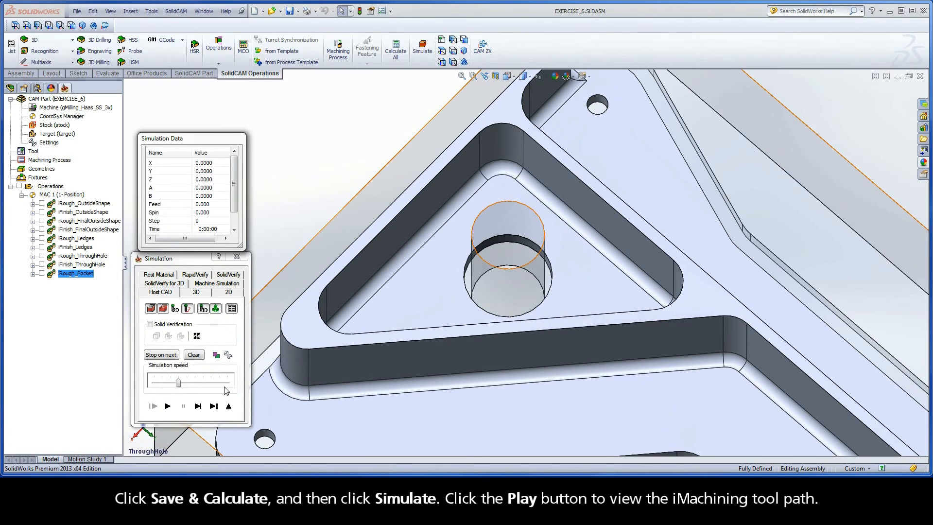
drag(172, 385, 157, 386)
click(168, 406)
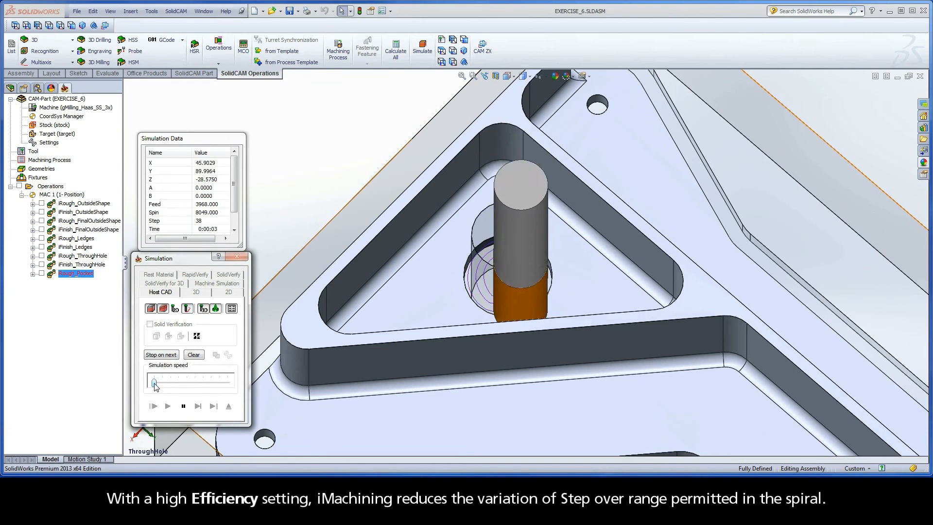
drag(154, 382, 179, 384)
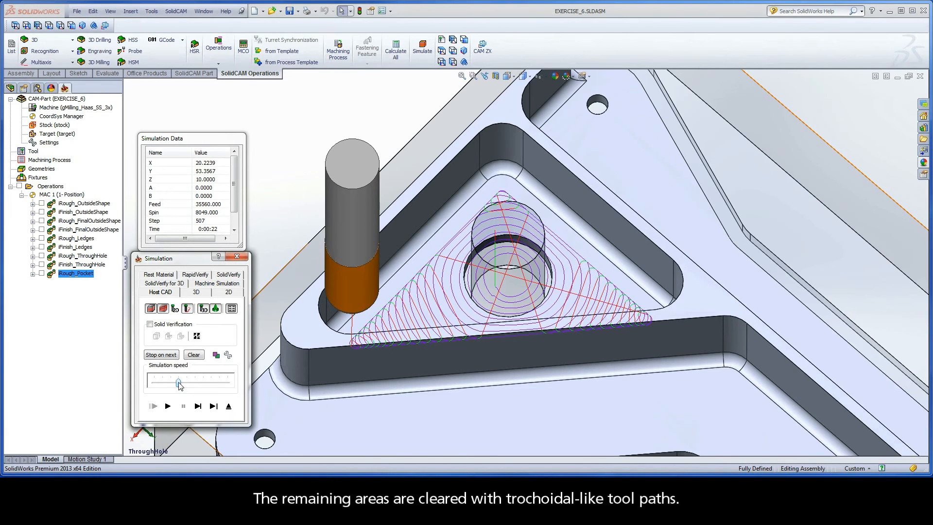
click(229, 407)
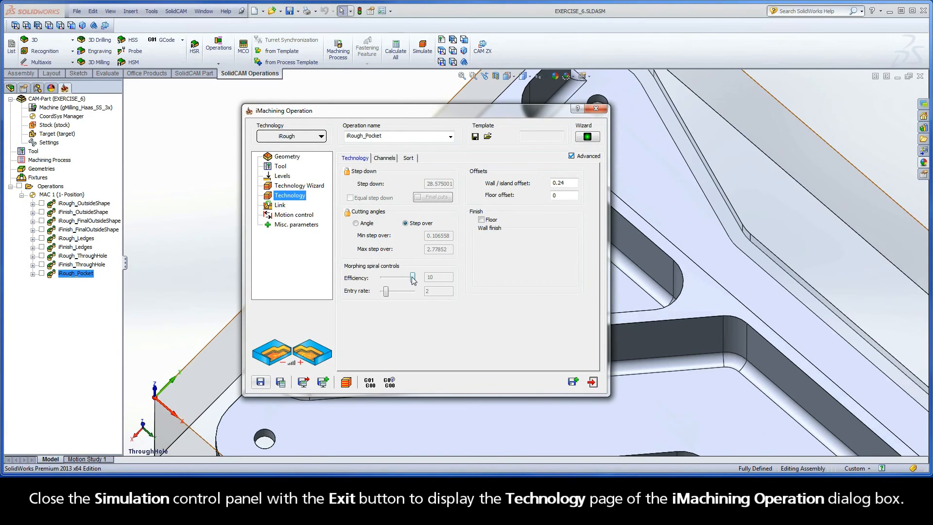
Set the morphing spiral Efficiency of iRough_Pocket to 6, and save and calculate the operation.
mouse_move(412, 279)
mouse_down()
mouse_move(383, 281)
mouse_move(414, 280)
mouse_up()
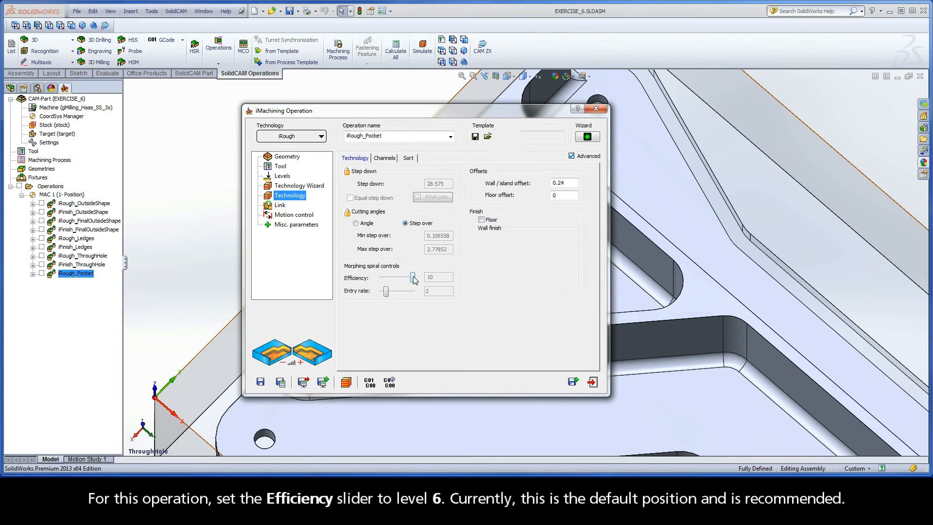
drag(414, 280, 401, 281)
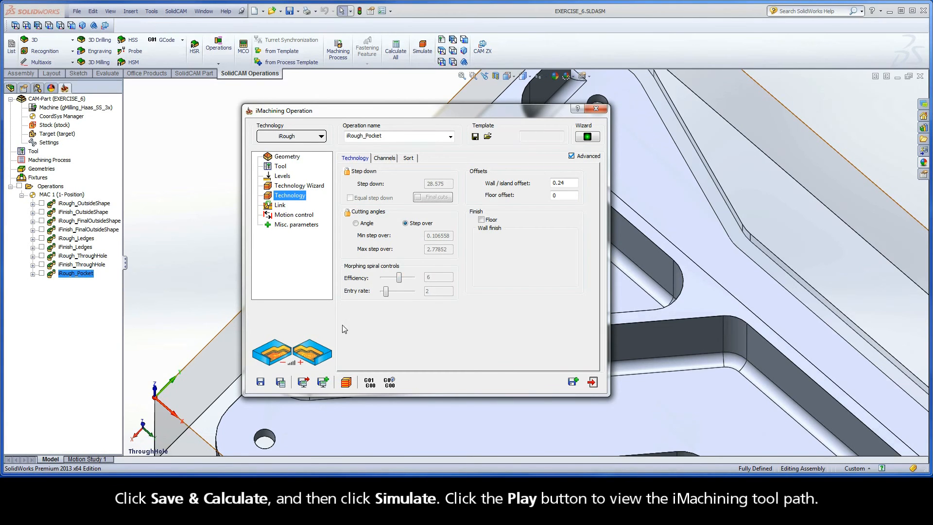
click(281, 383)
Play the Host CAD simulation of the Efficiency 6 tool path, raising the speed from its slowest setting, and exit the simulation.
click(345, 382)
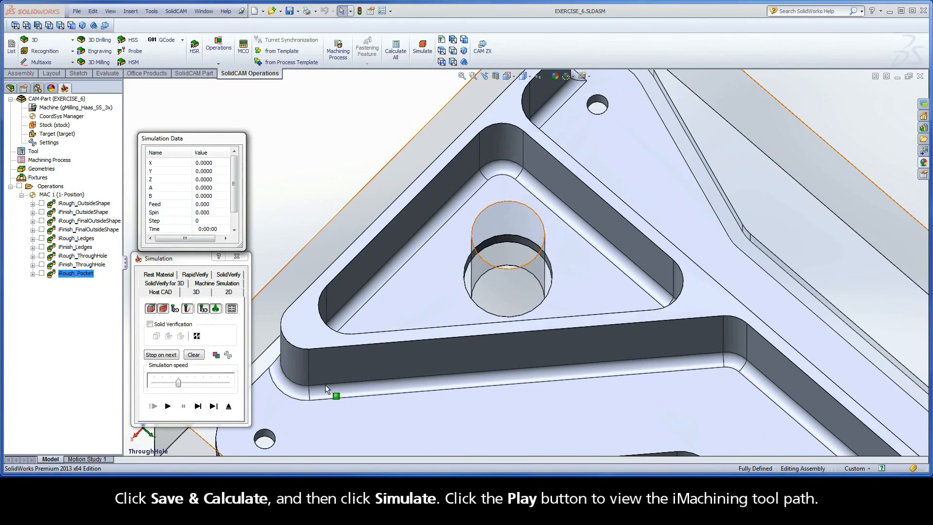
drag(178, 384, 155, 384)
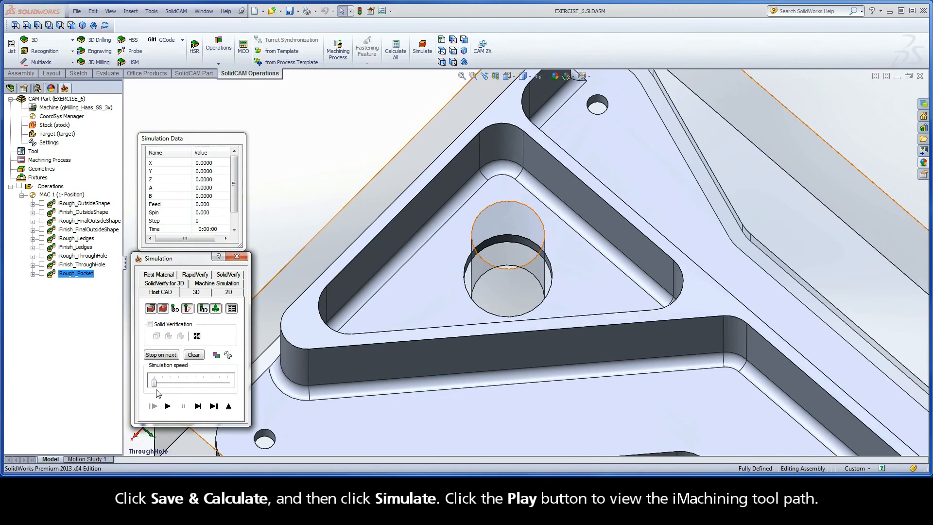
click(168, 407)
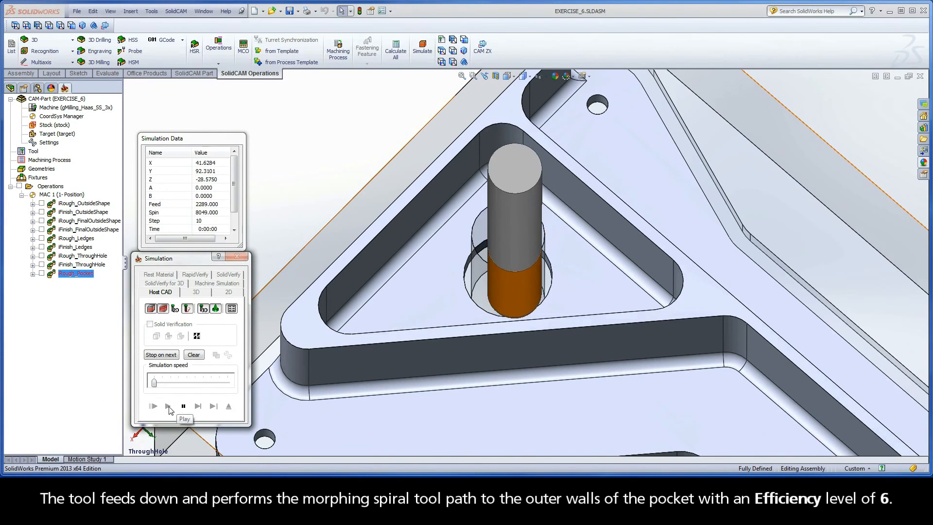
drag(155, 384, 178, 384)
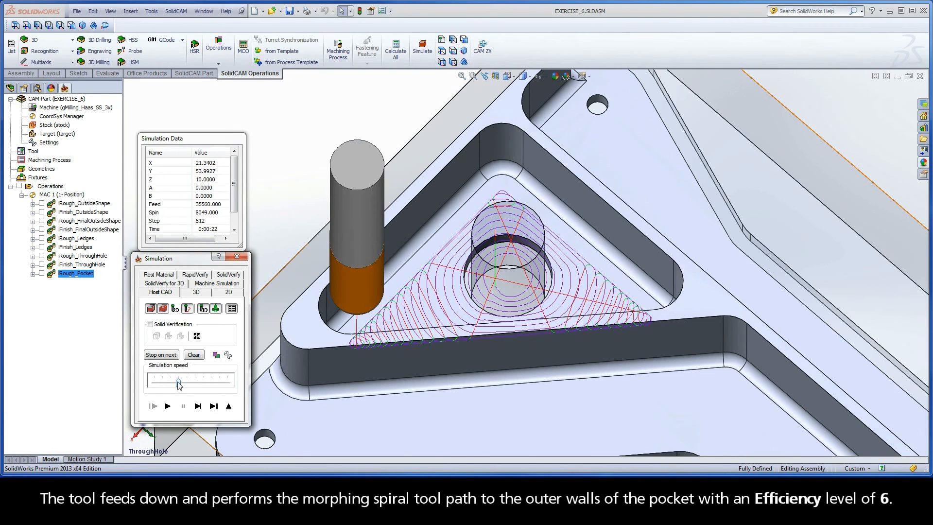
click(229, 407)
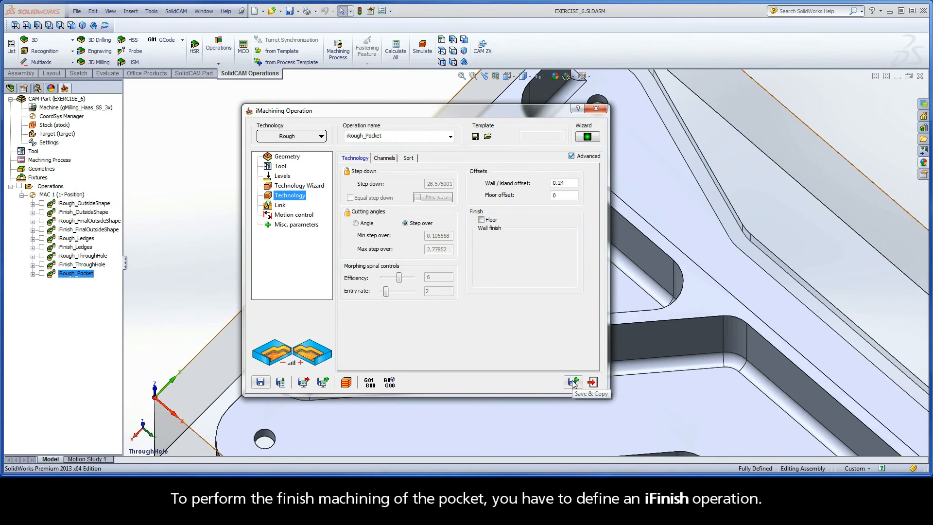
Save and copy the iRough_Pocket operation, and change the copy's technology to iFinish.
click(574, 382)
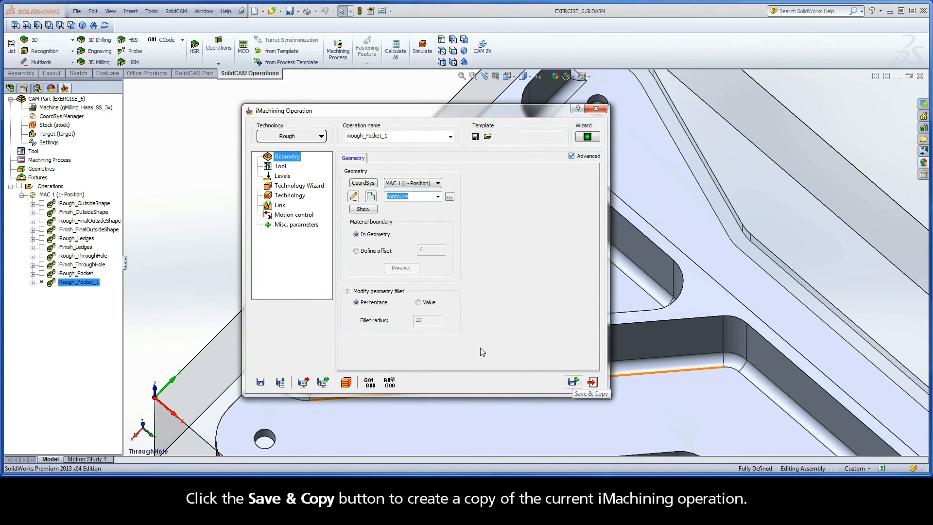
click(300, 141)
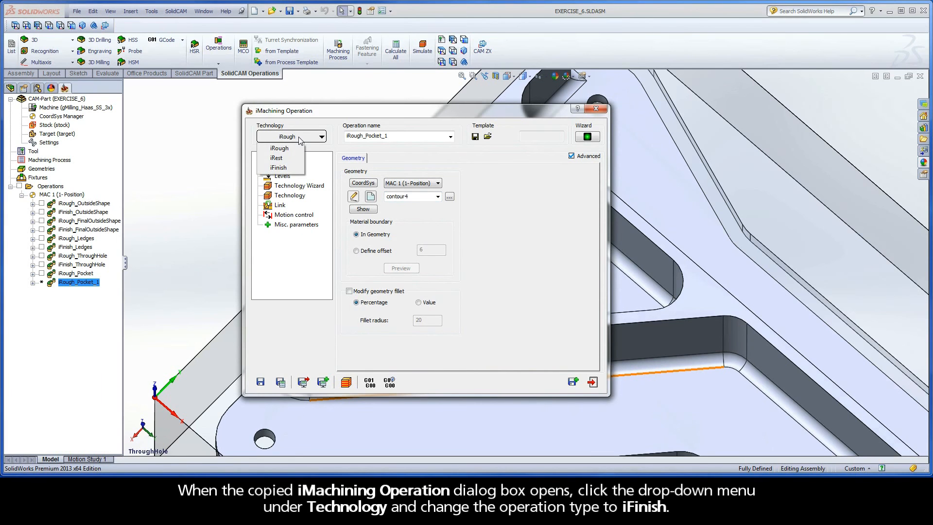
click(290, 170)
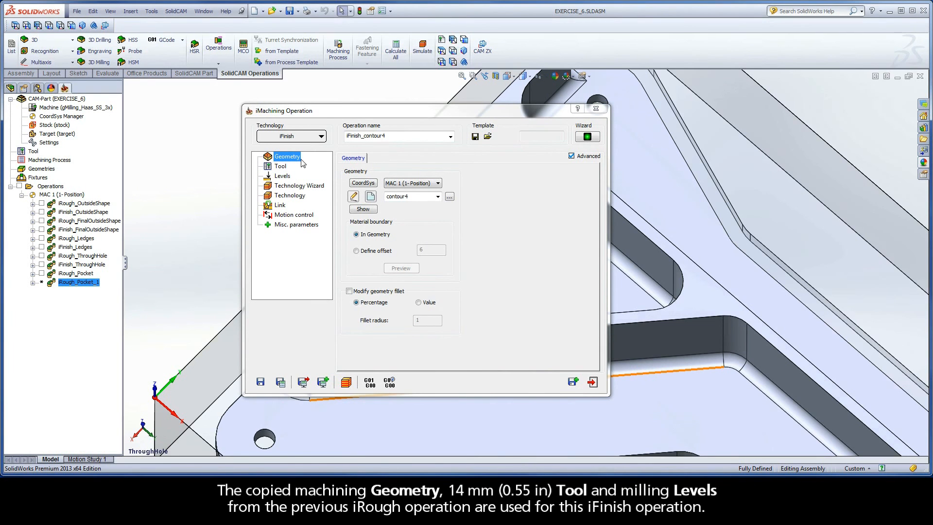
Review the iFinish operation's tool, milling levels, Technology Wizard cutting conditions and wall/island offset.
click(285, 168)
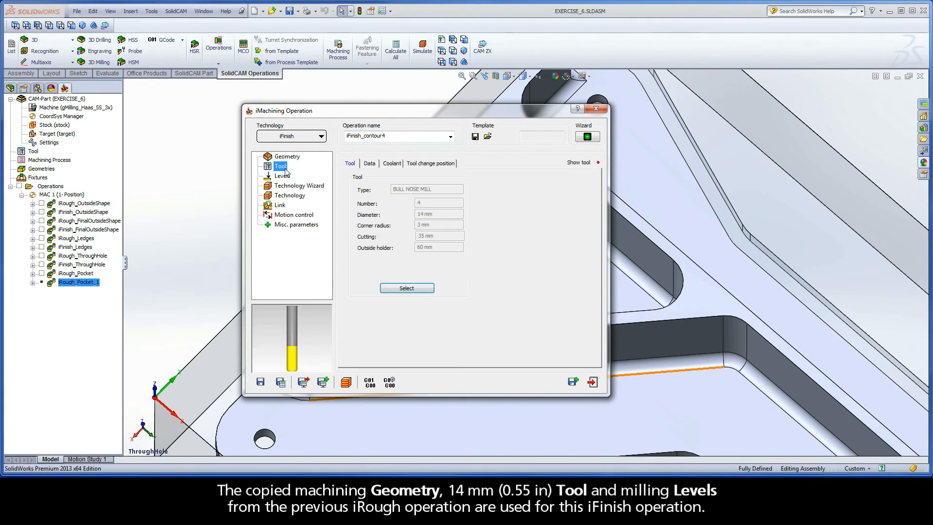
click(285, 178)
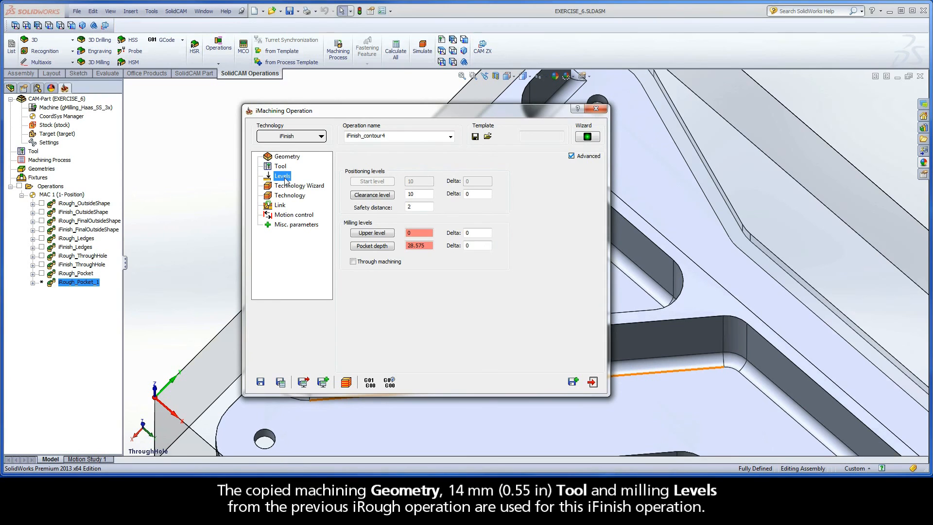
click(294, 188)
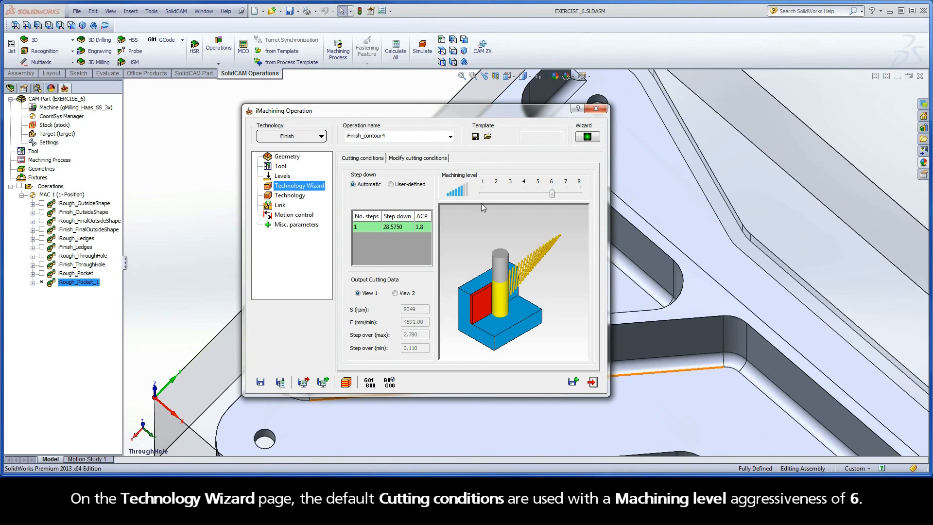
click(292, 196)
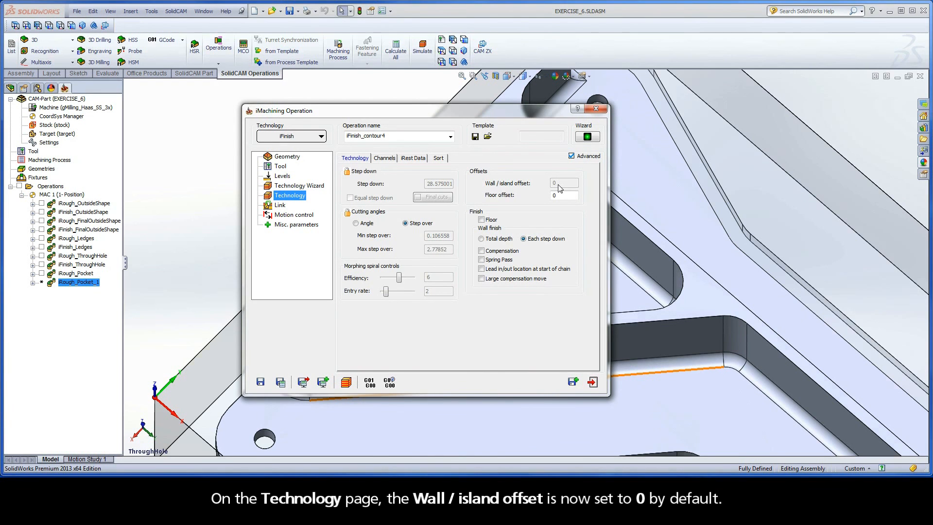
Name the copied operation iFinish_Pocket, then save and calculate it.
click(391, 136)
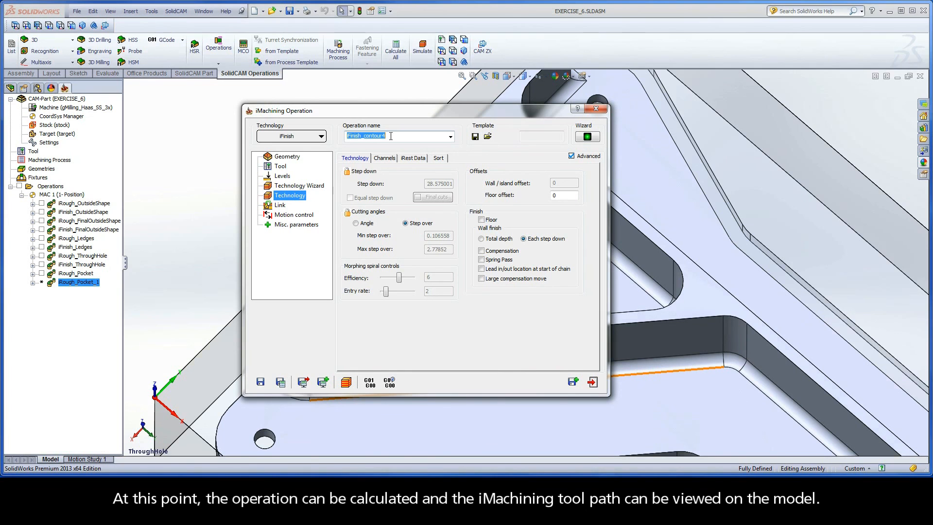
drag(391, 136, 365, 138)
text(Pocke)
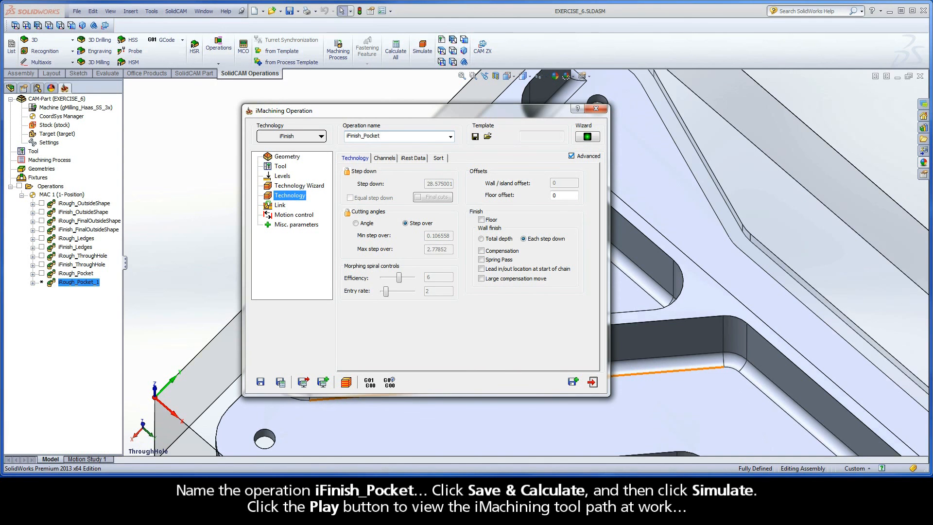
click(280, 382)
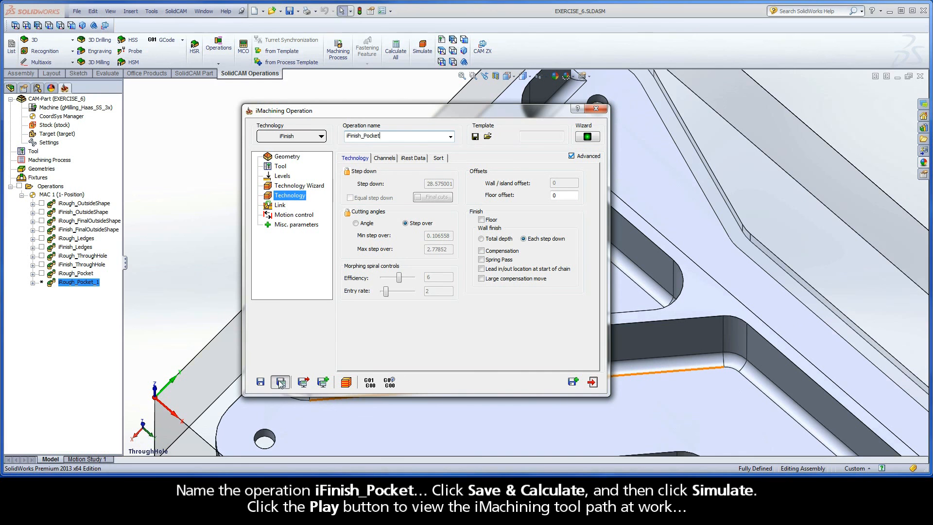
Simulate the iFinish_Pocket tool path in Host CAD, speeding it up during playback, and exit both the simulation and the operation.
click(346, 382)
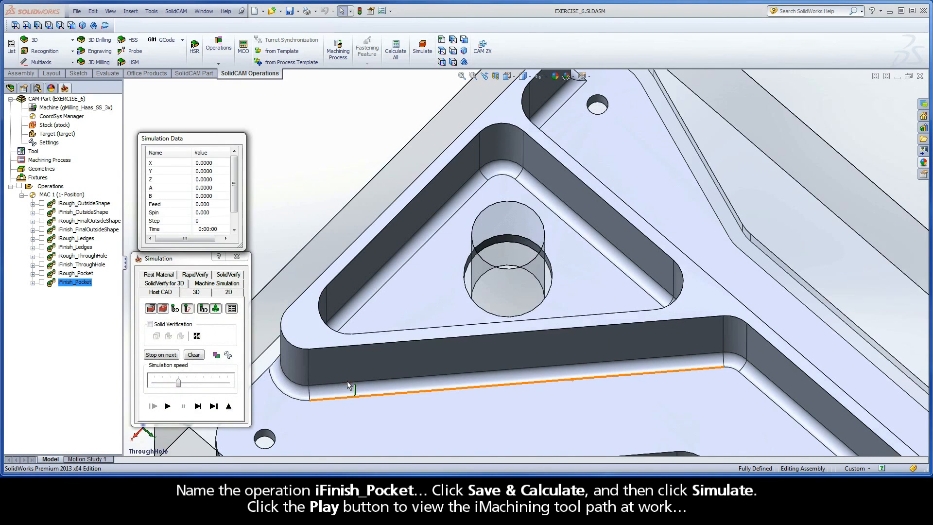
drag(178, 384, 154, 384)
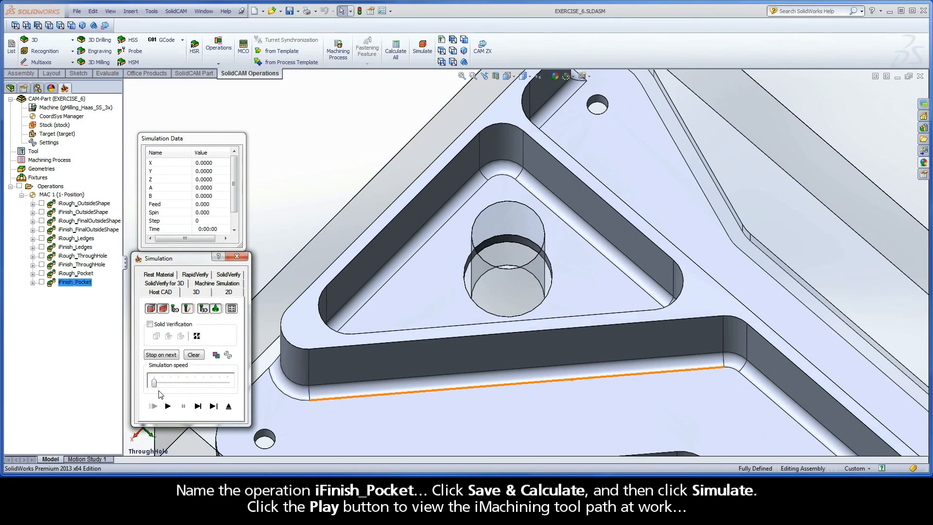
click(168, 407)
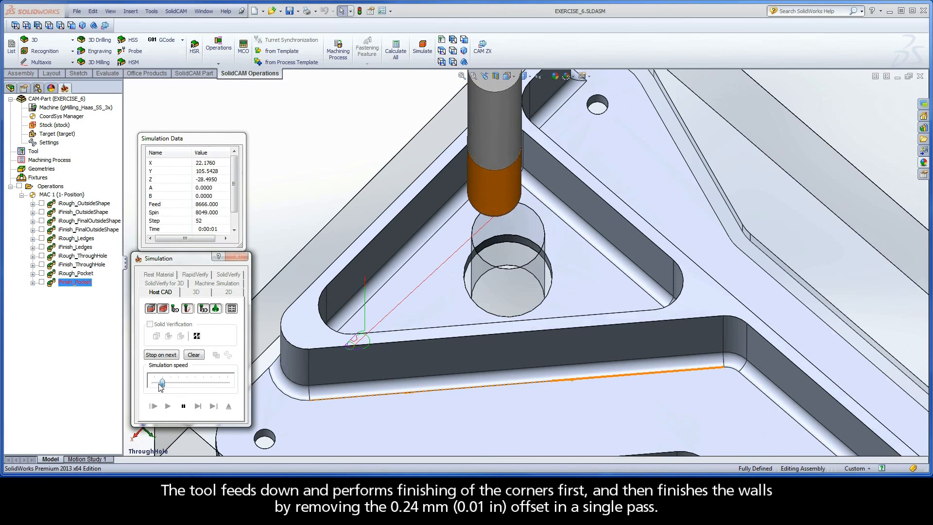
drag(155, 384, 178, 385)
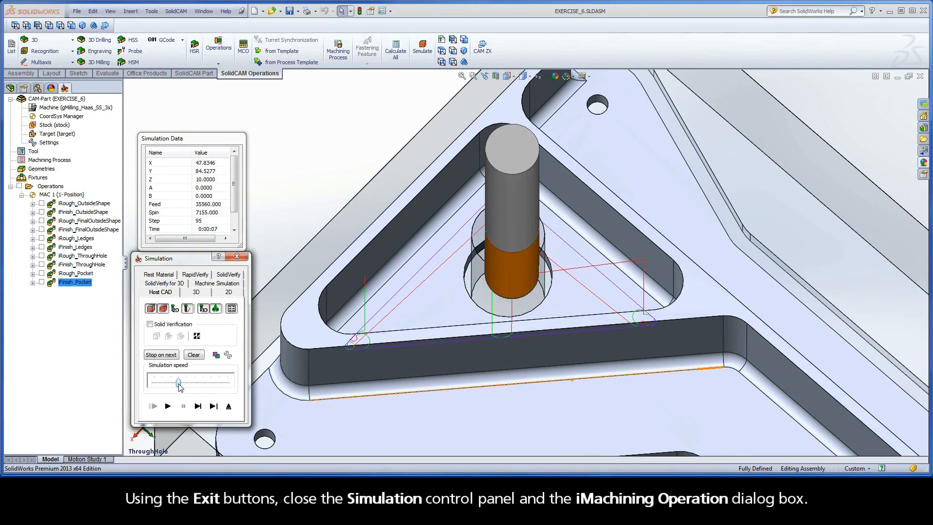
click(229, 408)
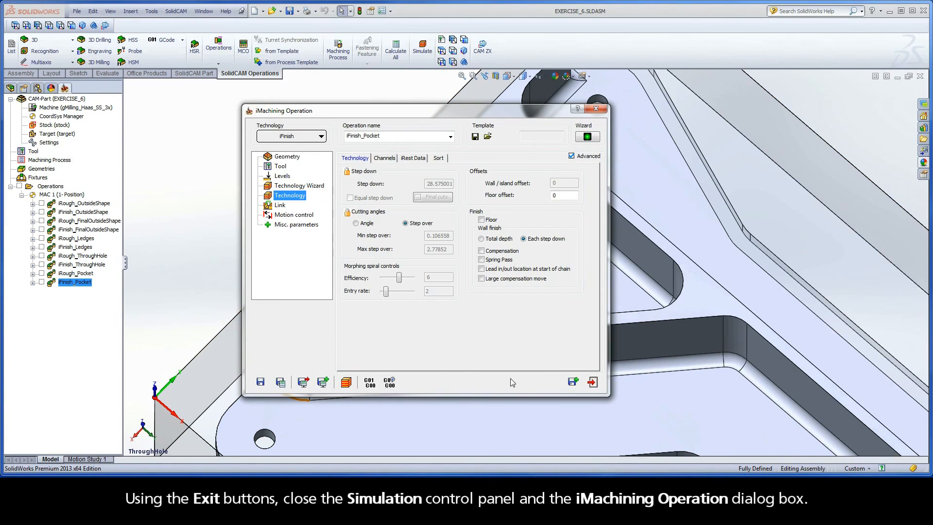
click(592, 382)
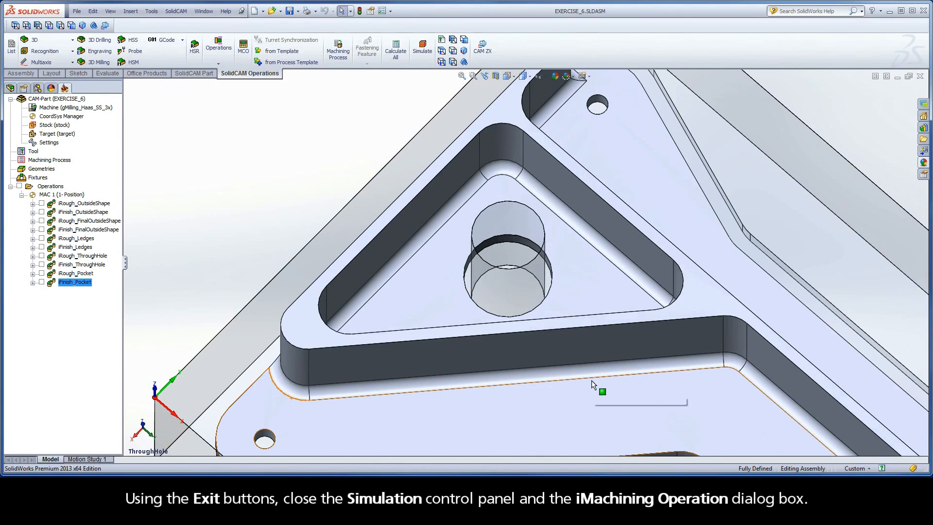